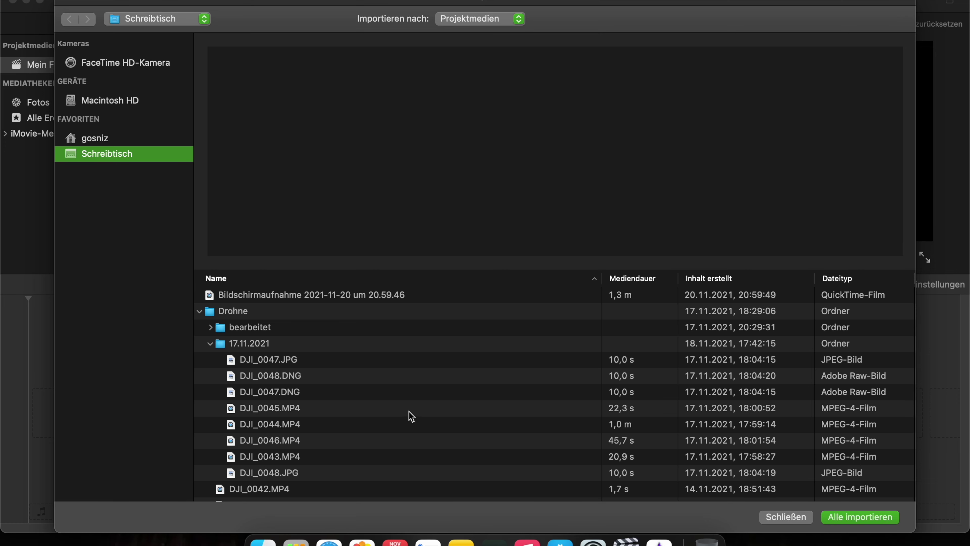
# - Import DJI_0044.MP4 from the 17.11.2021 folder into the project media and add the full clip to the timeline
pyautogui.click(406, 428)
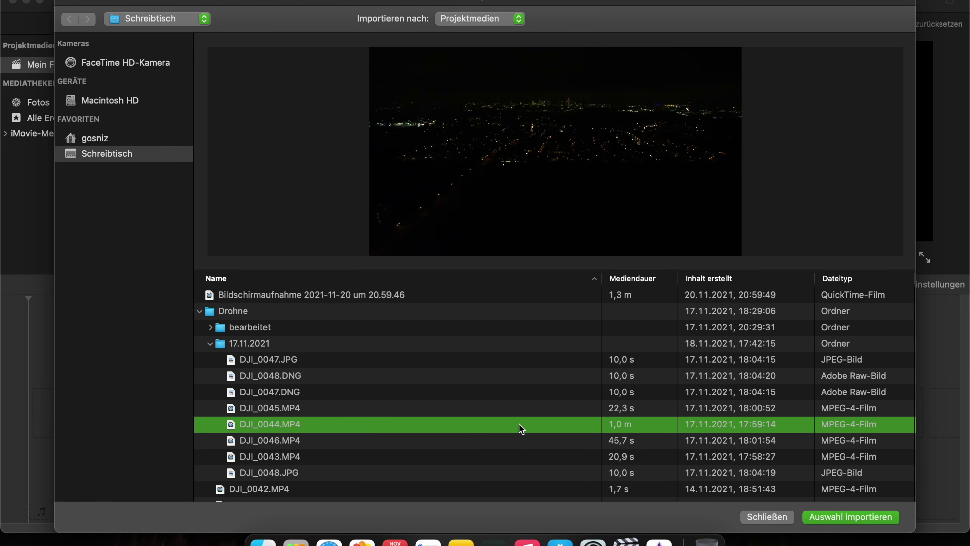
pyautogui.click(856, 517)
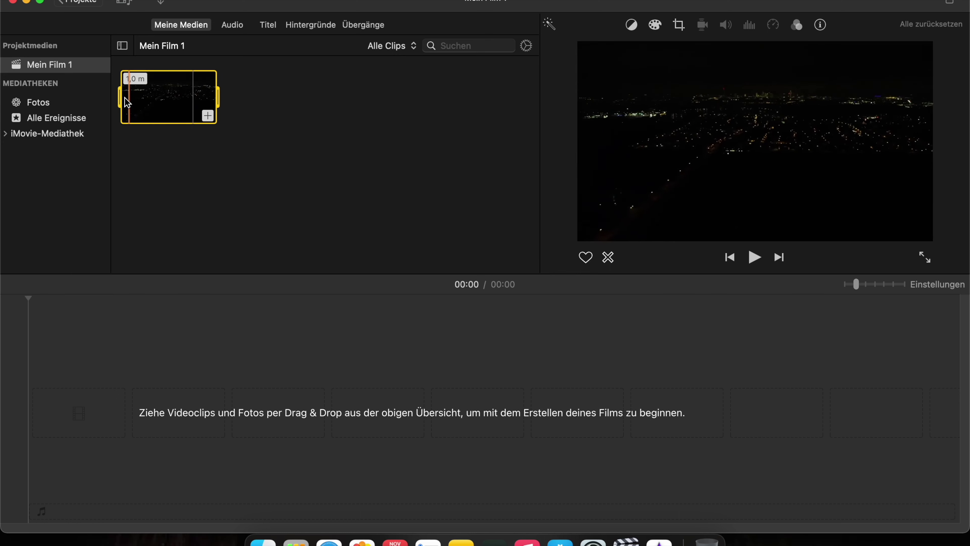
pyautogui.moveTo(216, 95); pyautogui.dragTo(182, 95)
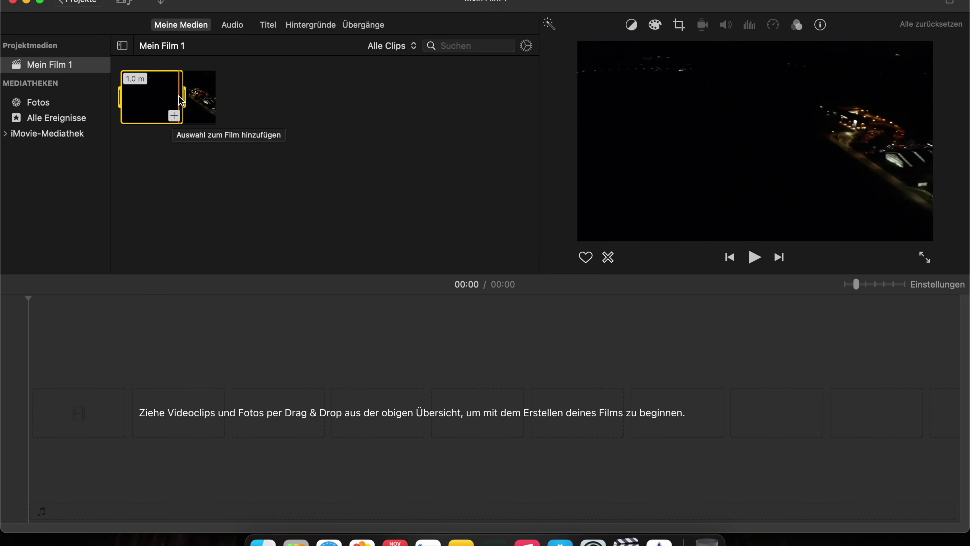
pyautogui.moveTo(185, 101); pyautogui.dragTo(213, 100)
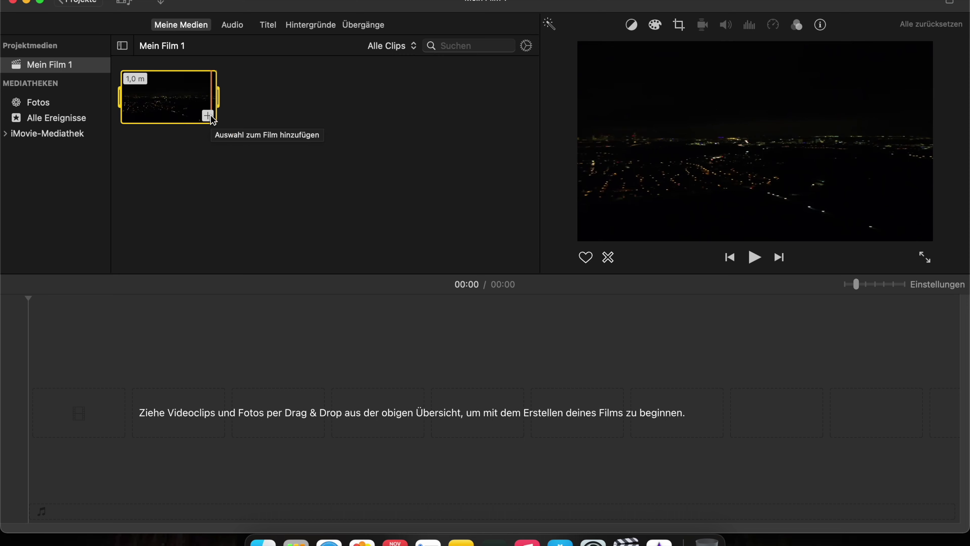
pyautogui.click(207, 116)
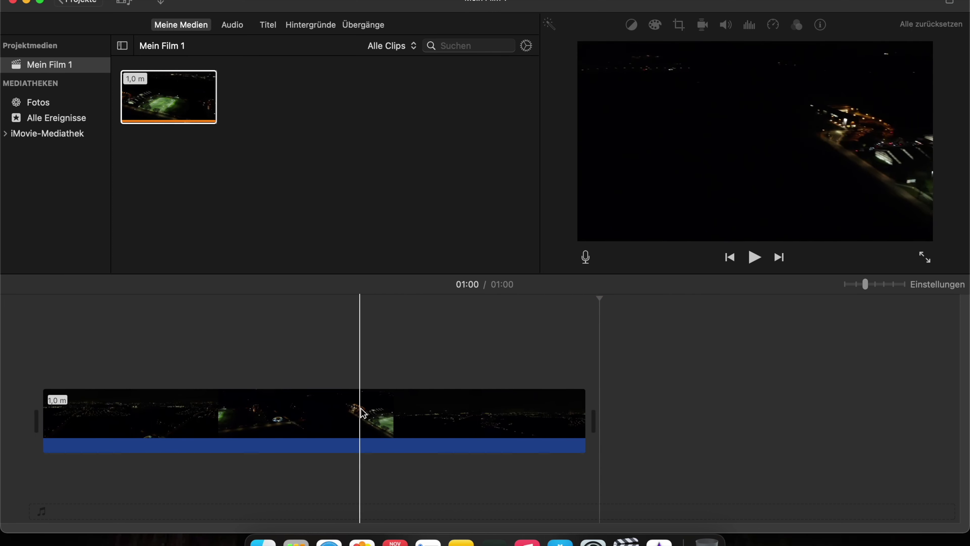
# - Split the video clip in the timeline at 00:16
pyautogui.click(867, 288)
pyautogui.moveTo(867, 289); pyautogui.dragTo(903, 285)
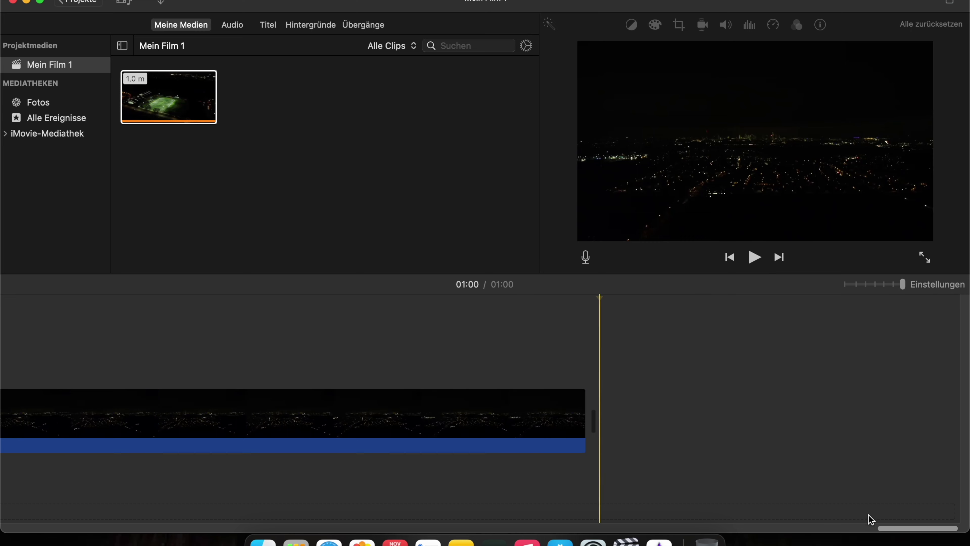
pyautogui.moveTo(896, 528); pyautogui.dragTo(565, 523)
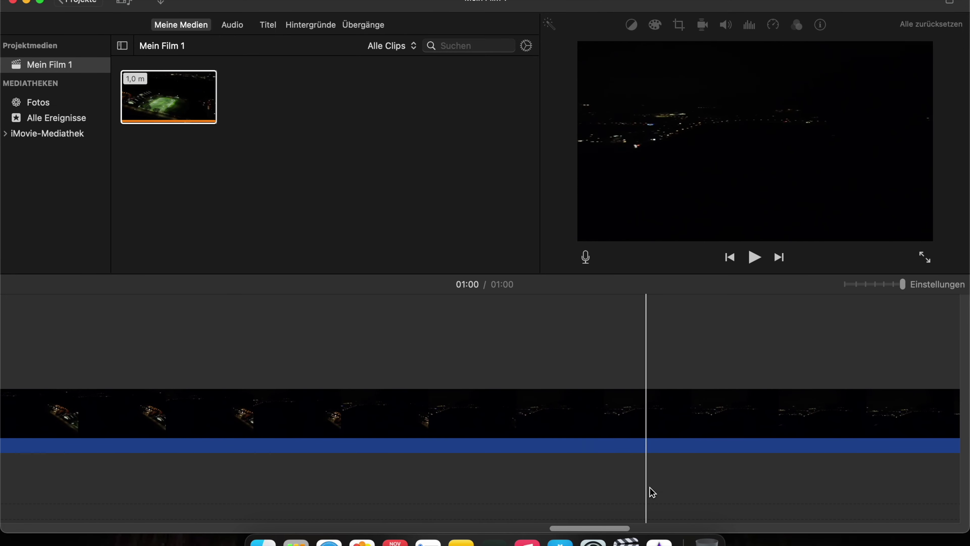
pyautogui.click(873, 285)
pyautogui.click(865, 285)
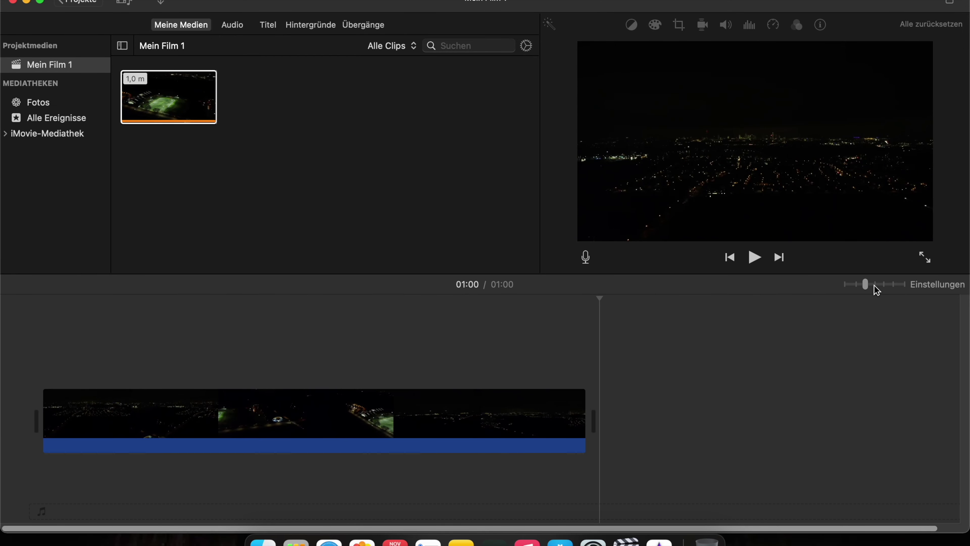
pyautogui.click(877, 286)
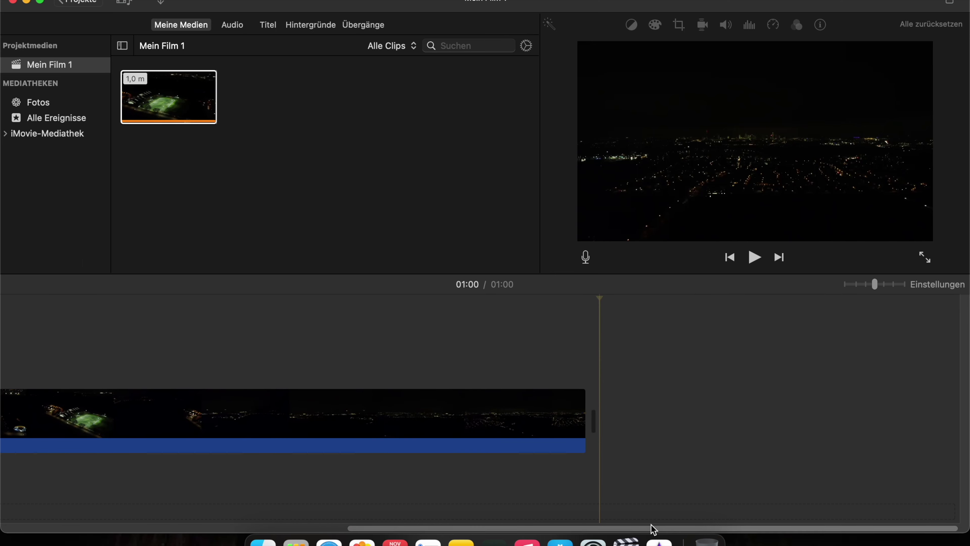
pyautogui.moveTo(650, 532); pyautogui.dragTo(317, 517)
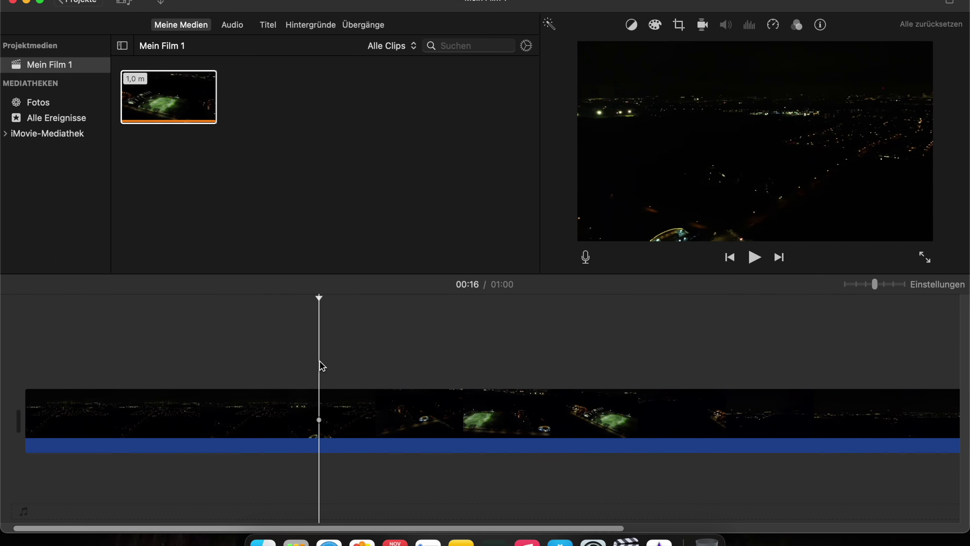
pyautogui.rightClick(320, 394)
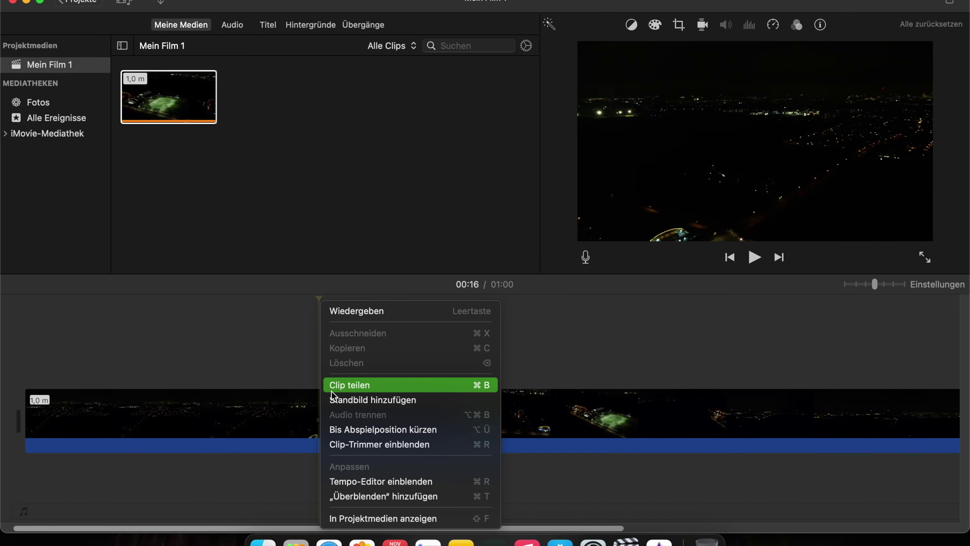
pyautogui.click(331, 387)
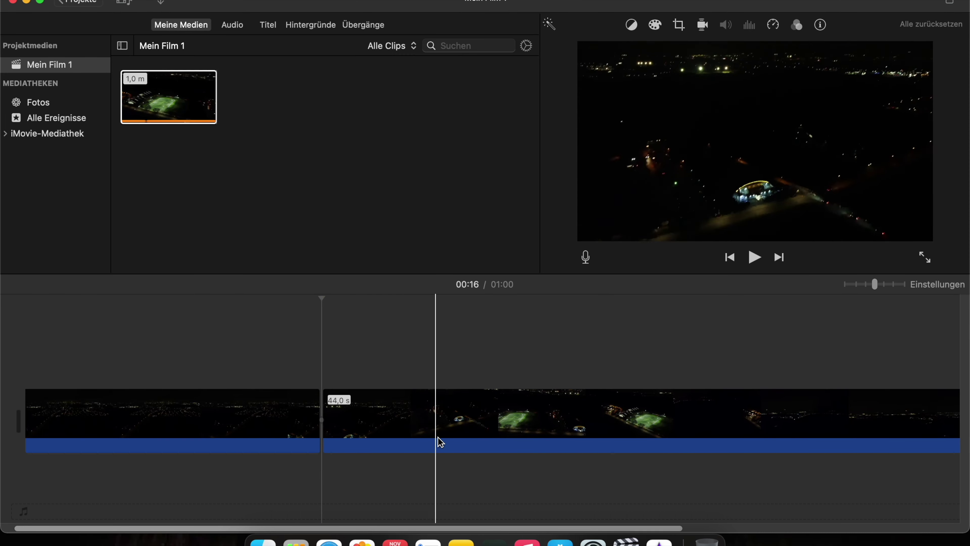
# - Split the second part of the video clip again at 00:33
pyautogui.click(625, 436)
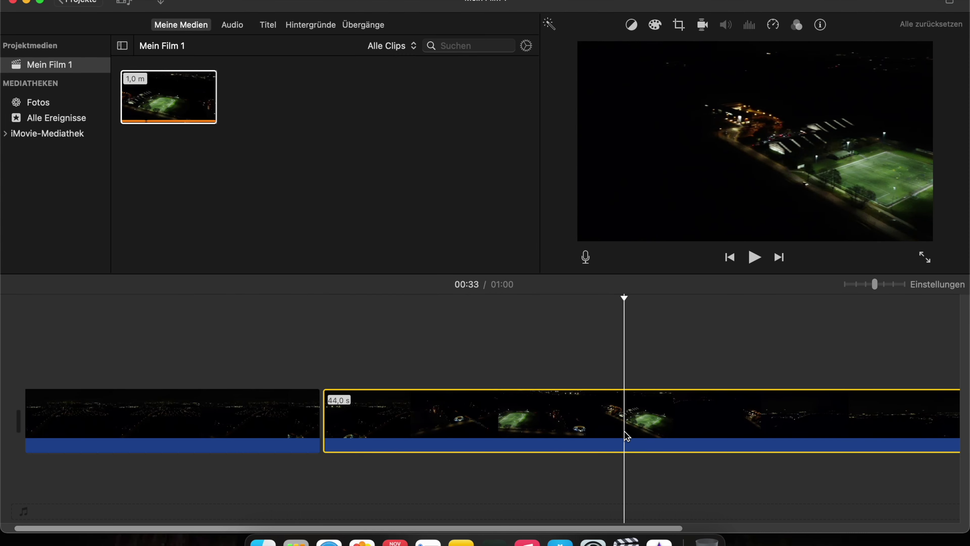
pyautogui.rightClick(625, 429)
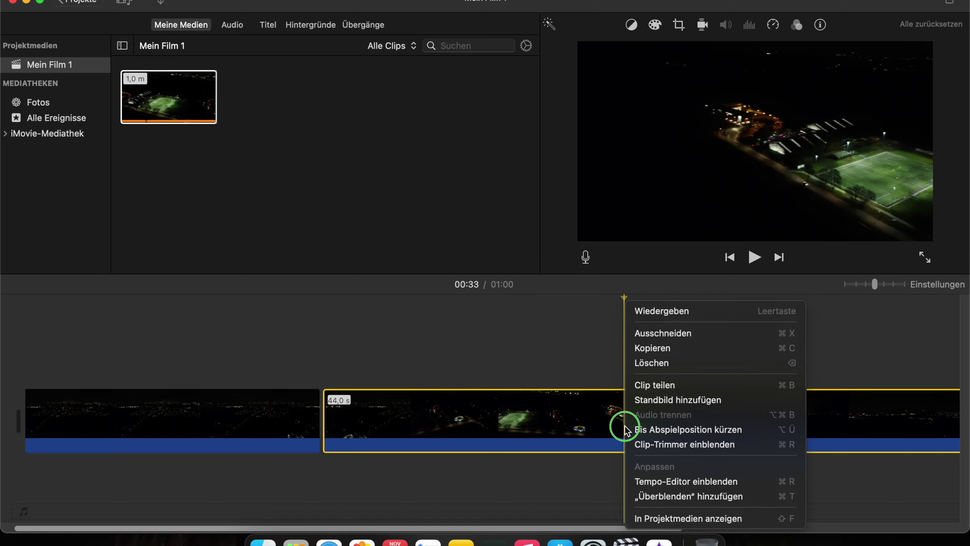
pyautogui.click(664, 389)
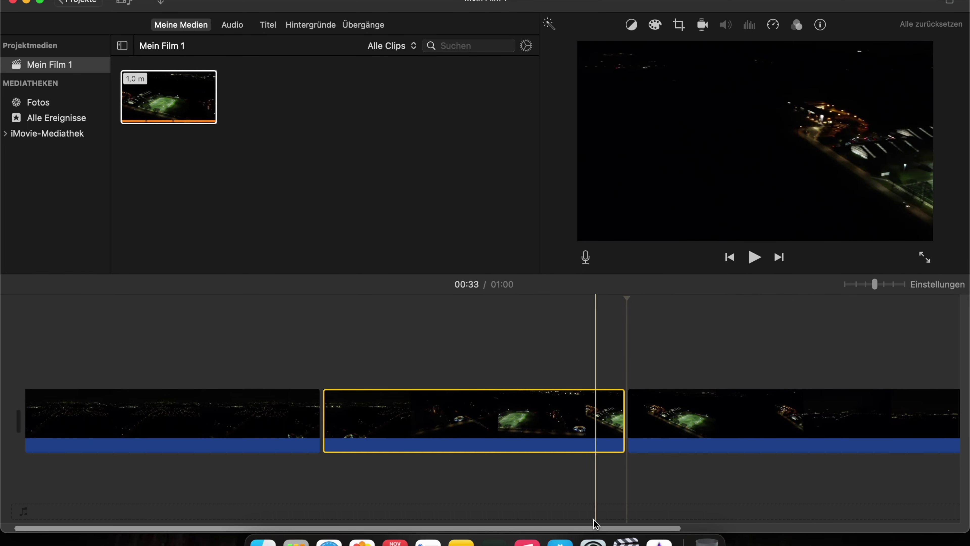
# - Move the last of the three clip segments to the beginning of the timeline
pyautogui.click(483, 503)
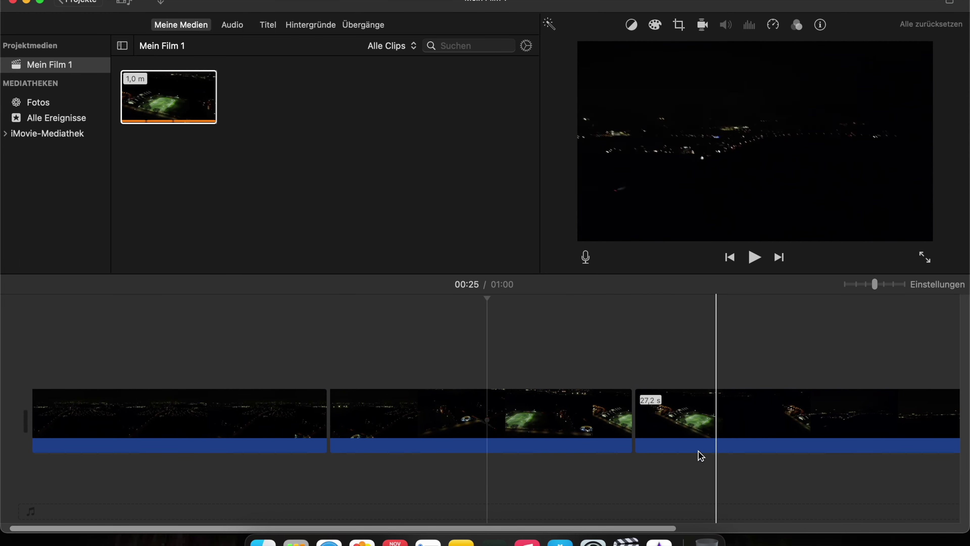
pyautogui.moveTo(561, 422); pyautogui.dragTo(238, 426)
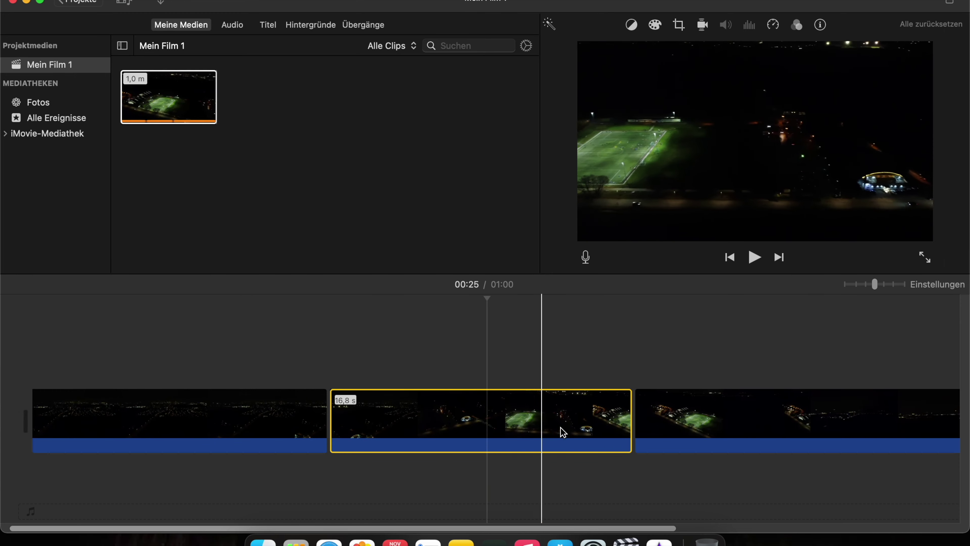
pyautogui.moveTo(743, 421); pyautogui.dragTo(135, 414)
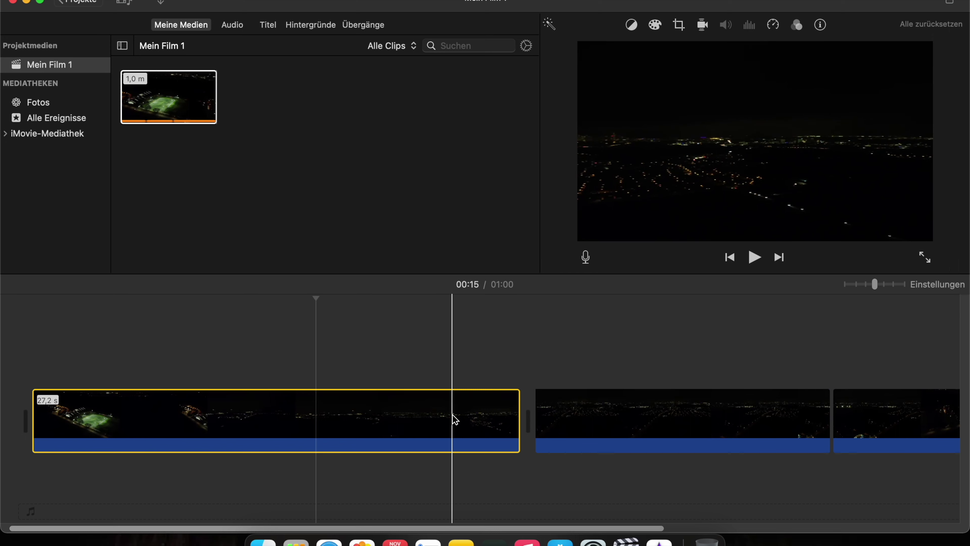
# - Examine the colour correction, stabilization and speed options available for the first clip segment
pyautogui.click(171, 418)
pyautogui.click(308, 420)
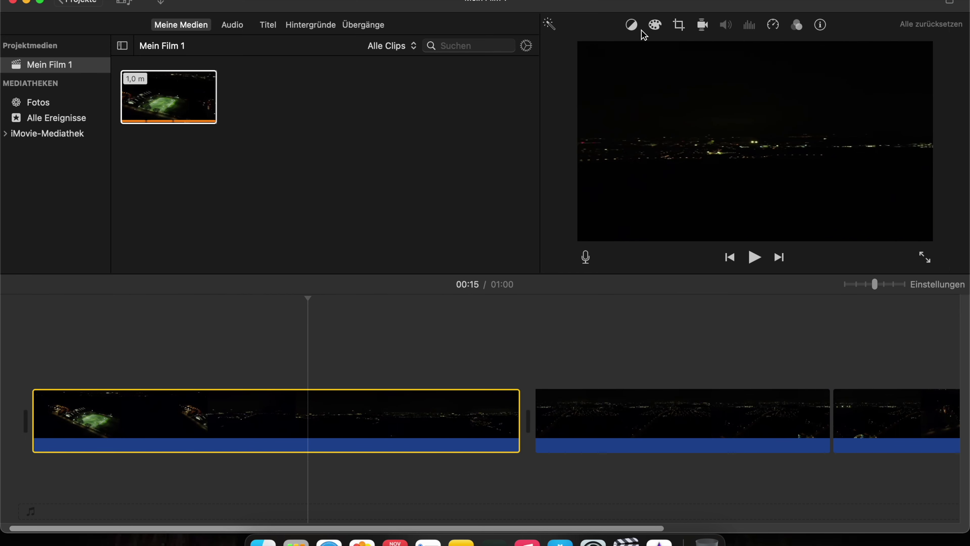
pyautogui.click(654, 26)
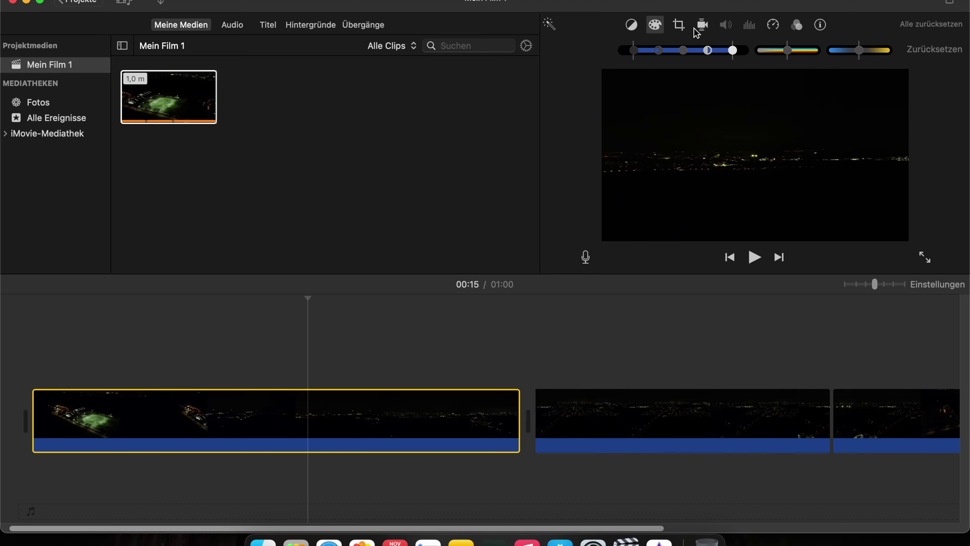
pyautogui.click(701, 30)
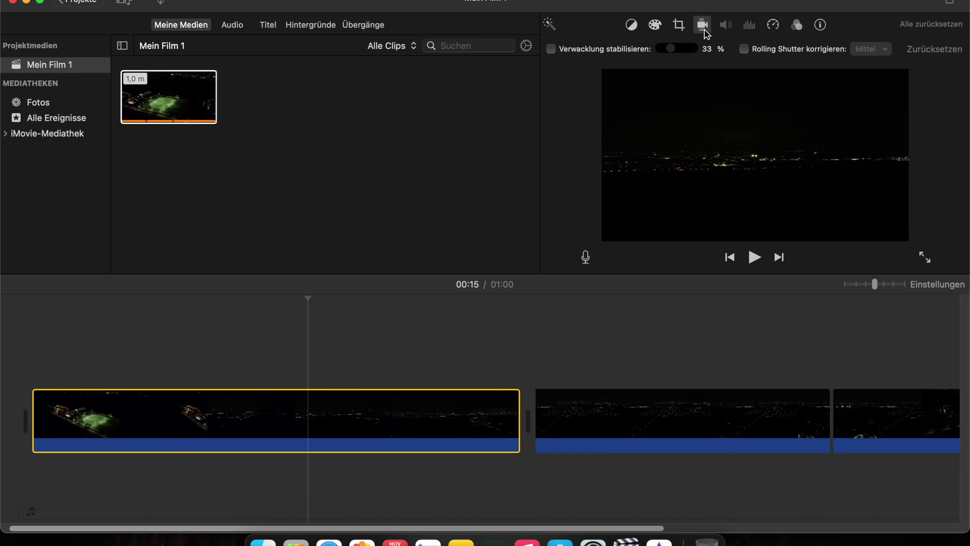
pyautogui.click(773, 25)
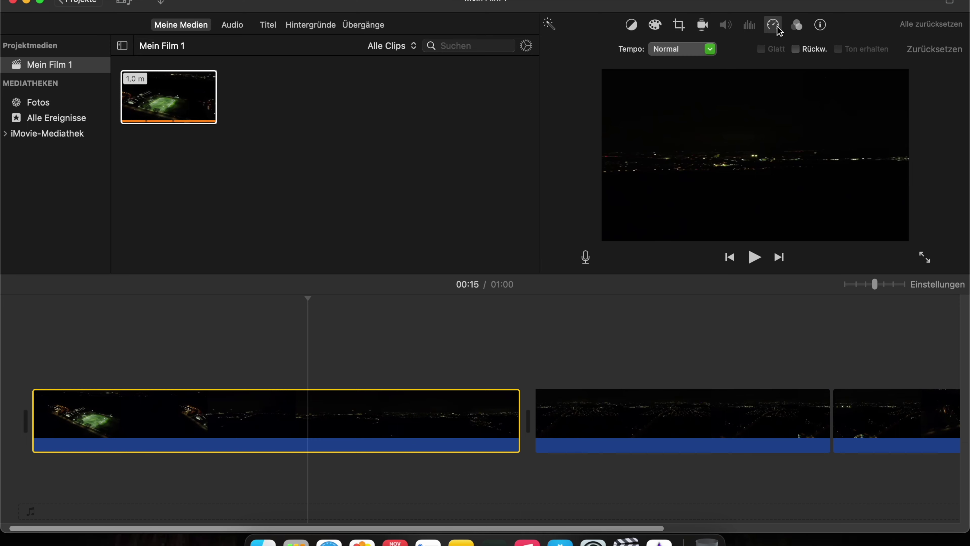
pyautogui.click(708, 50)
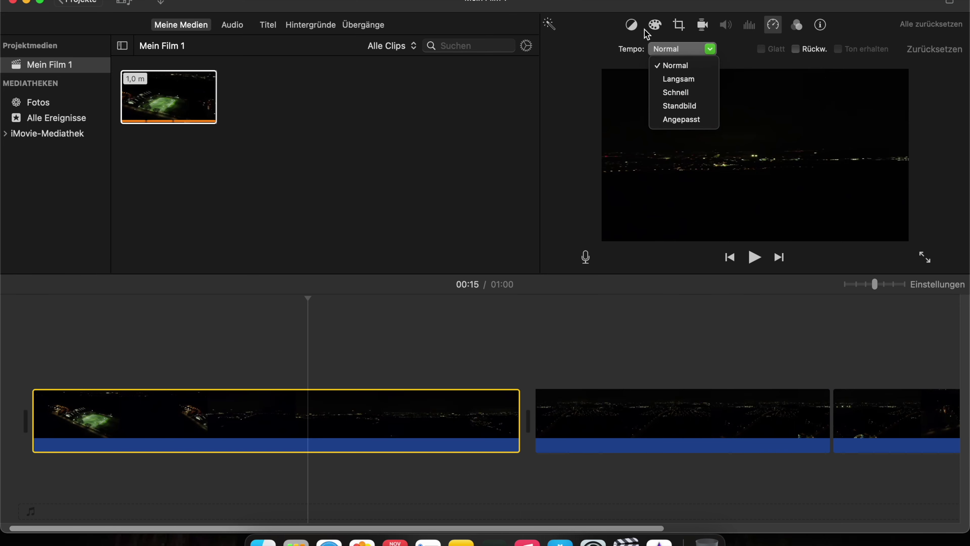
pyautogui.click(663, 32)
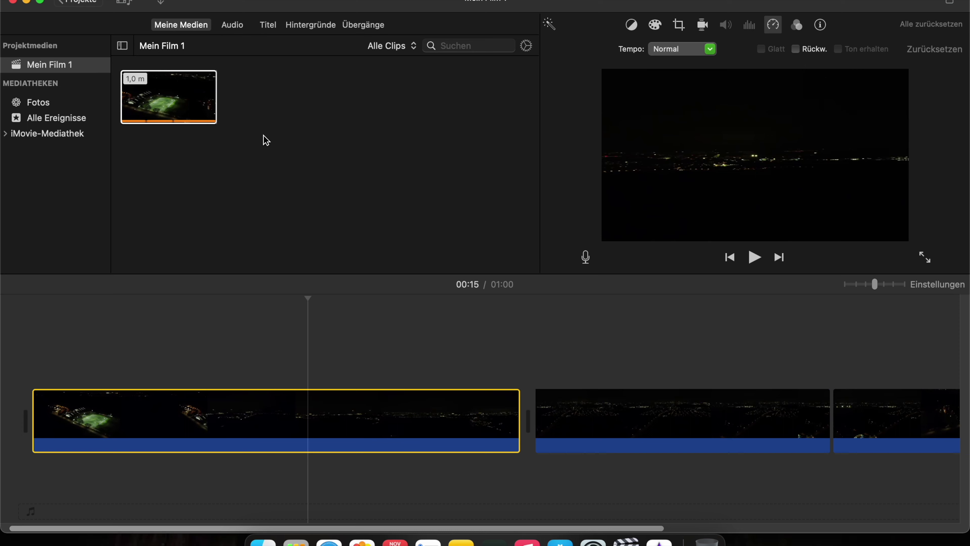
# - Add the funk-electro-groove track beneath the video clips as music and trim its end to where the video ends
pyautogui.click(233, 25)
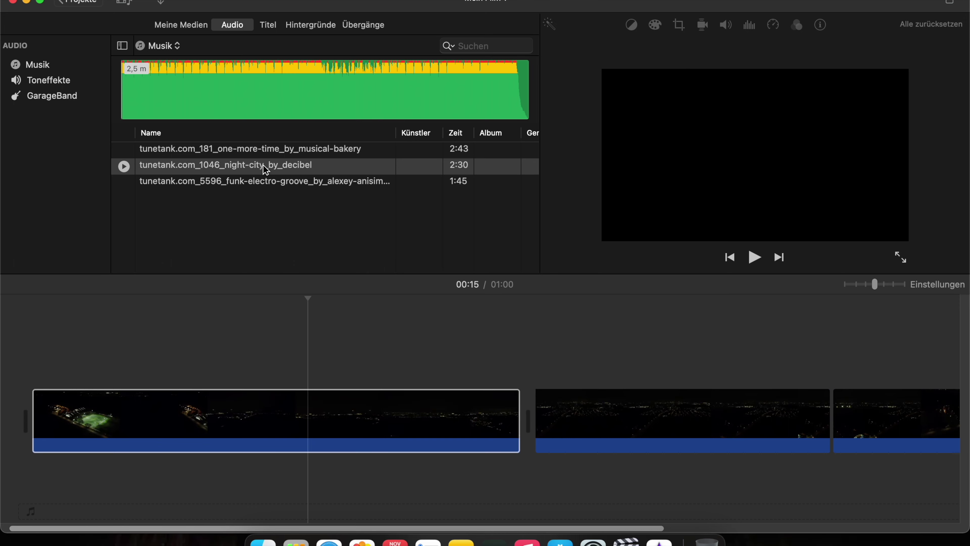
pyautogui.moveTo(274, 185); pyautogui.dragTo(50, 512)
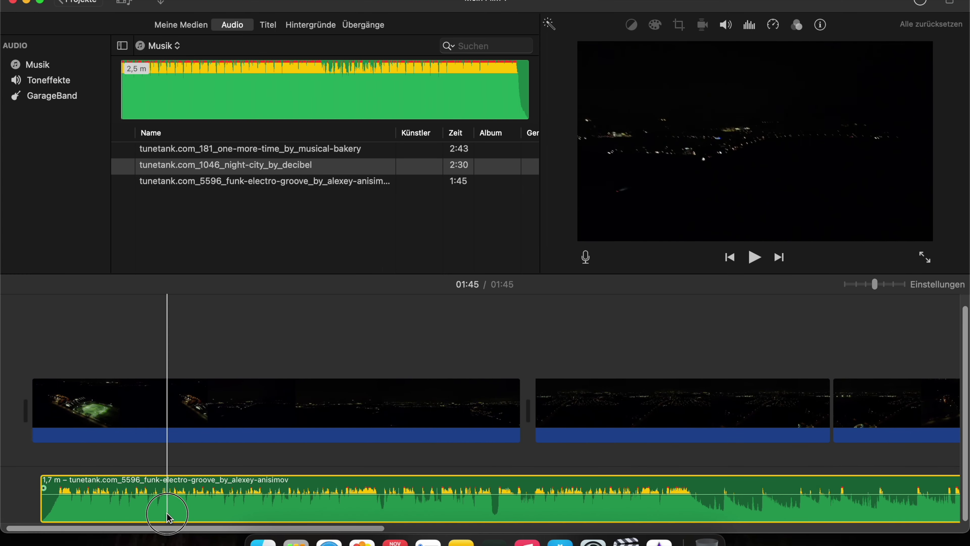
pyautogui.hscroll(15, 175, 517)
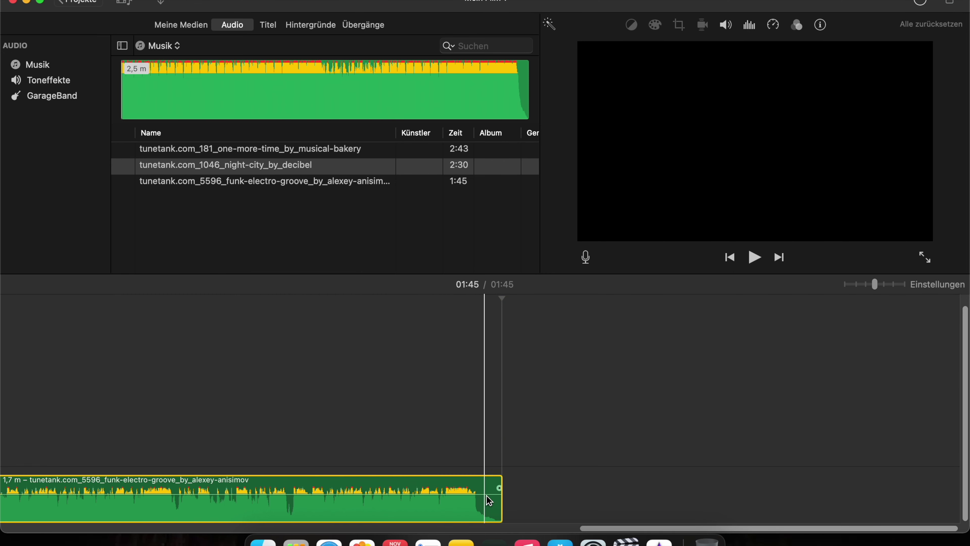
pyautogui.moveTo(500, 495); pyautogui.dragTo(297, 504)
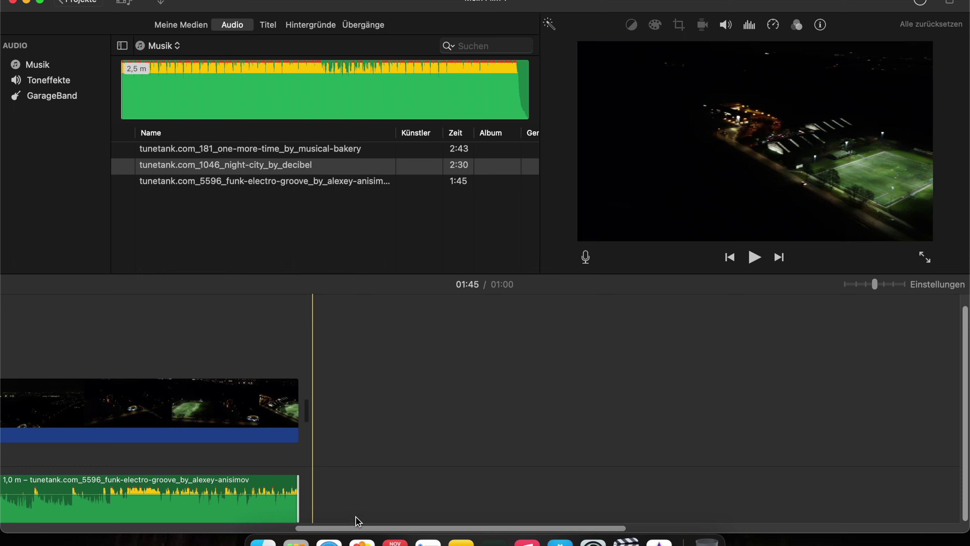
# - Split the middle clip segment at 00:34
pyautogui.moveTo(388, 529); pyautogui.dragTo(103, 518)
pyautogui.click(529, 406)
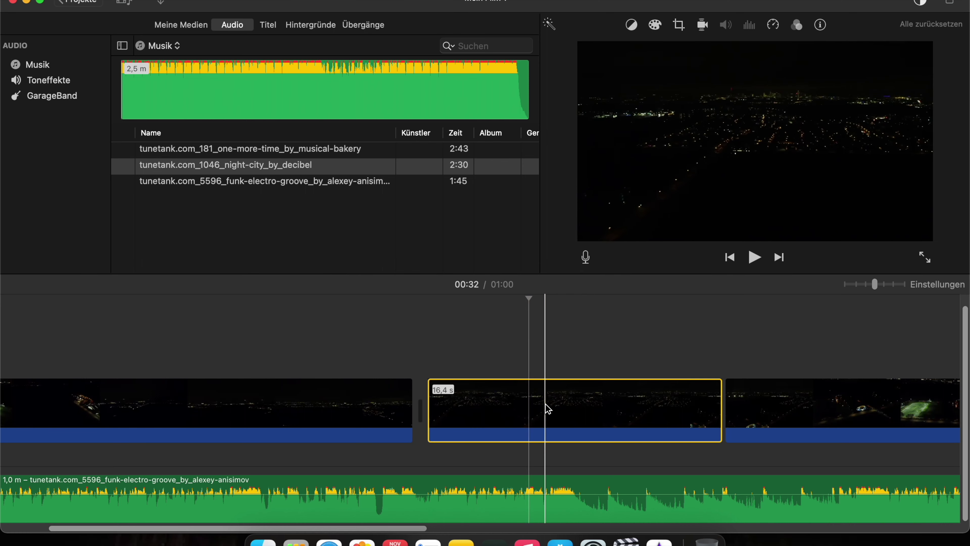
pyautogui.rightClick(559, 403)
pyautogui.click(589, 386)
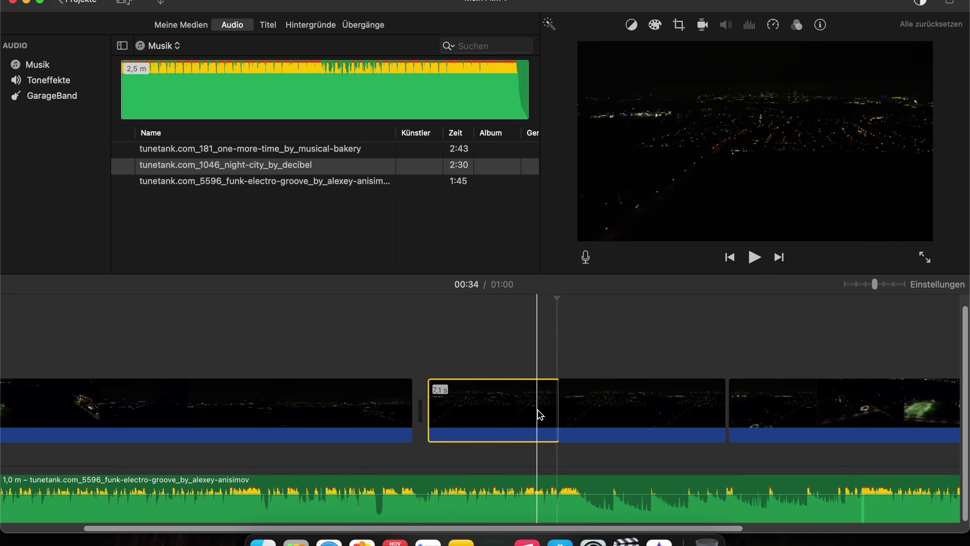
# - Delete both pieces of the split middle segment from the timeline
pyautogui.rightClick(523, 414)
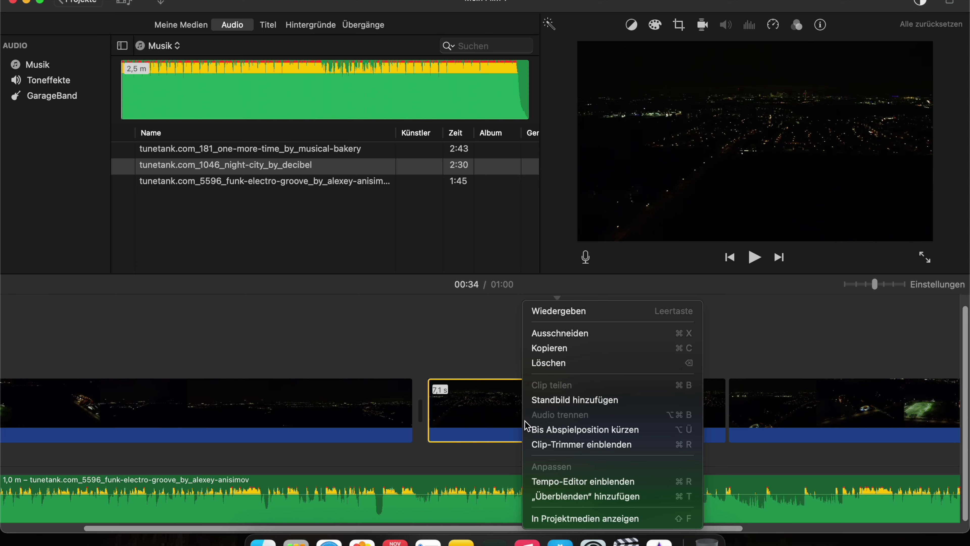
pyautogui.click(585, 363)
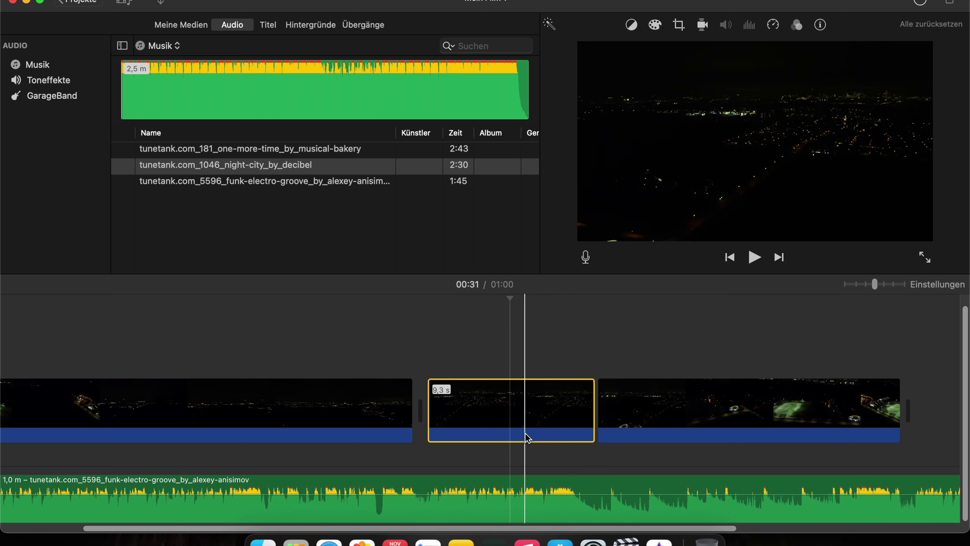
pyautogui.press('Delete')
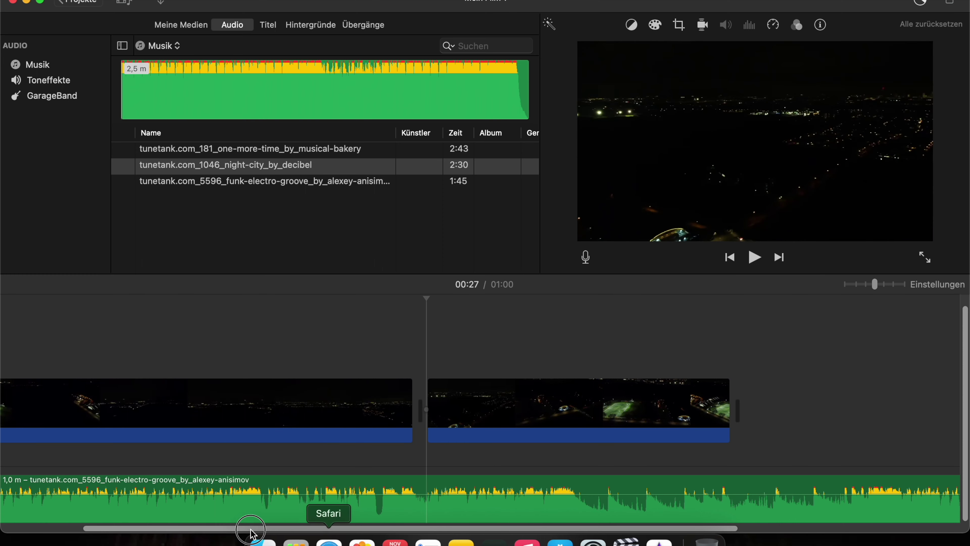
# - Play the first seconds of the edited film from the start of the timeline, stopping at about 00:05
pyautogui.moveTo(252, 532); pyautogui.dragTo(121, 522)
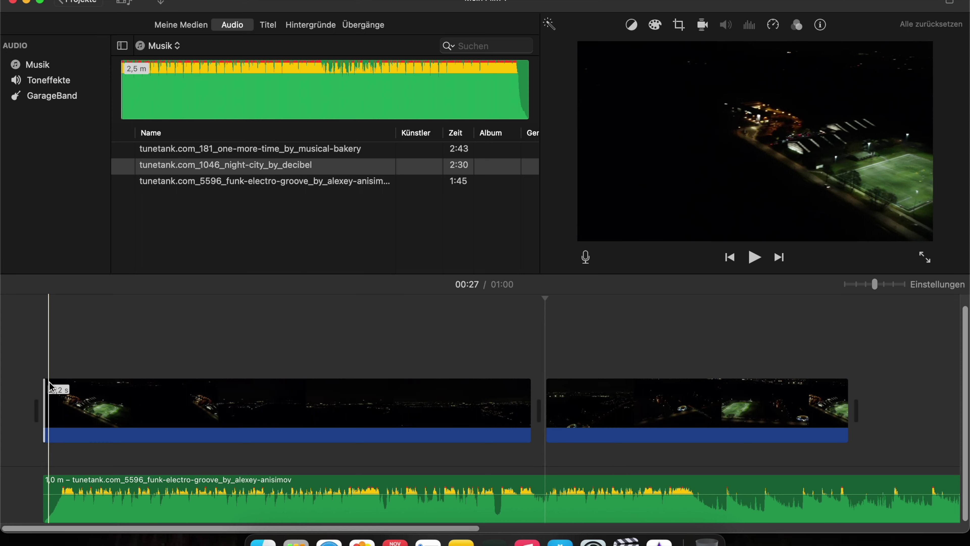
pyautogui.click(44, 353)
pyautogui.click(754, 257)
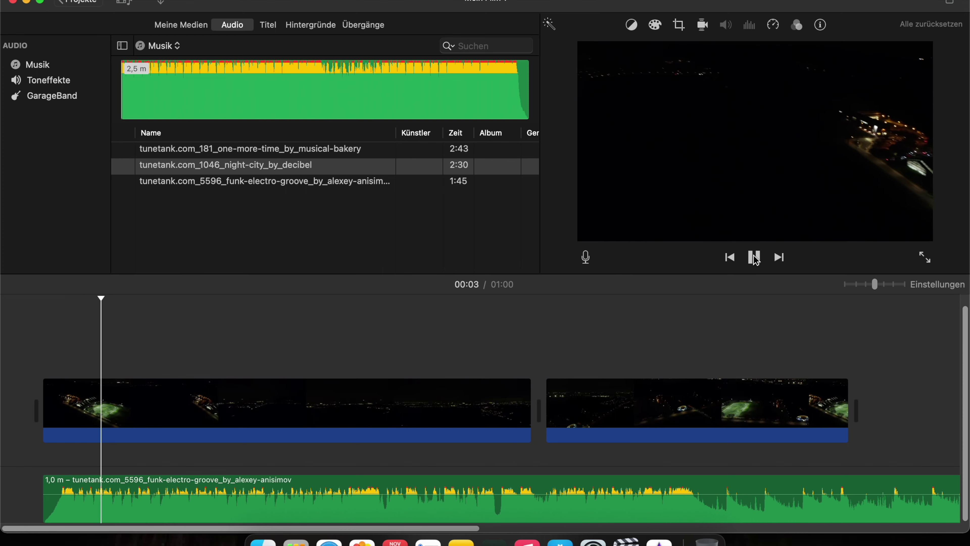
pyautogui.click(754, 257)
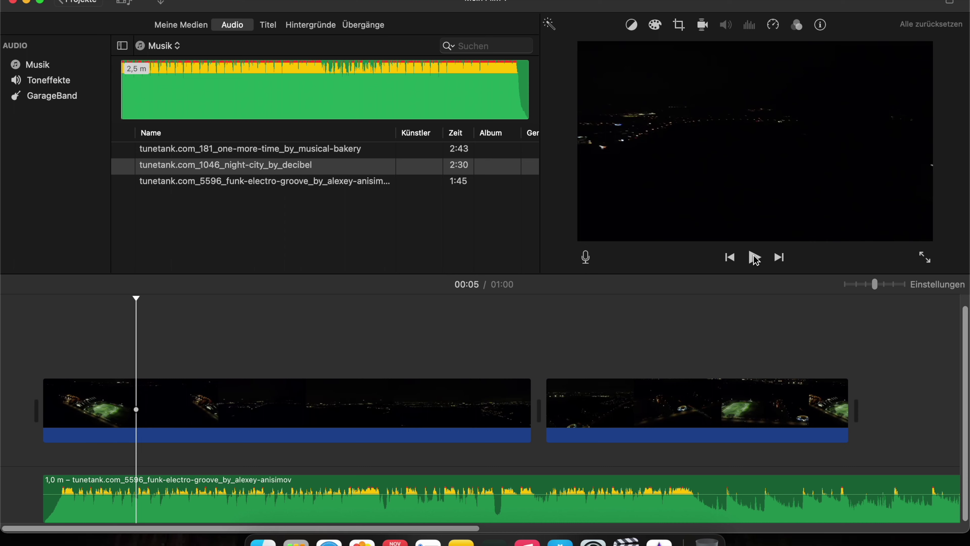